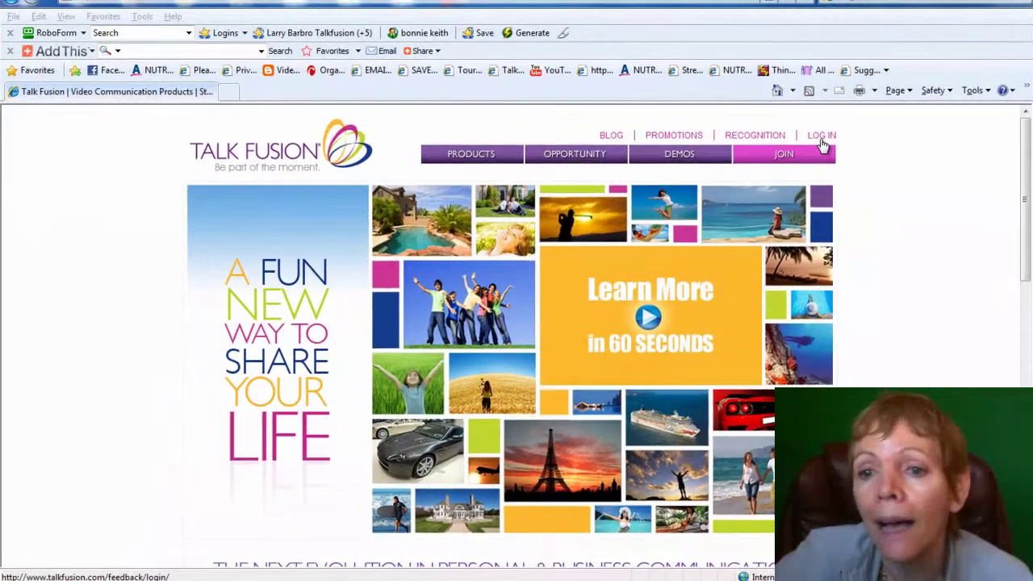
# Step: Log in to Talk Fusion with the saved RoboForm passcard and go to Video Communication Center Home
pyautogui.click(821, 139)
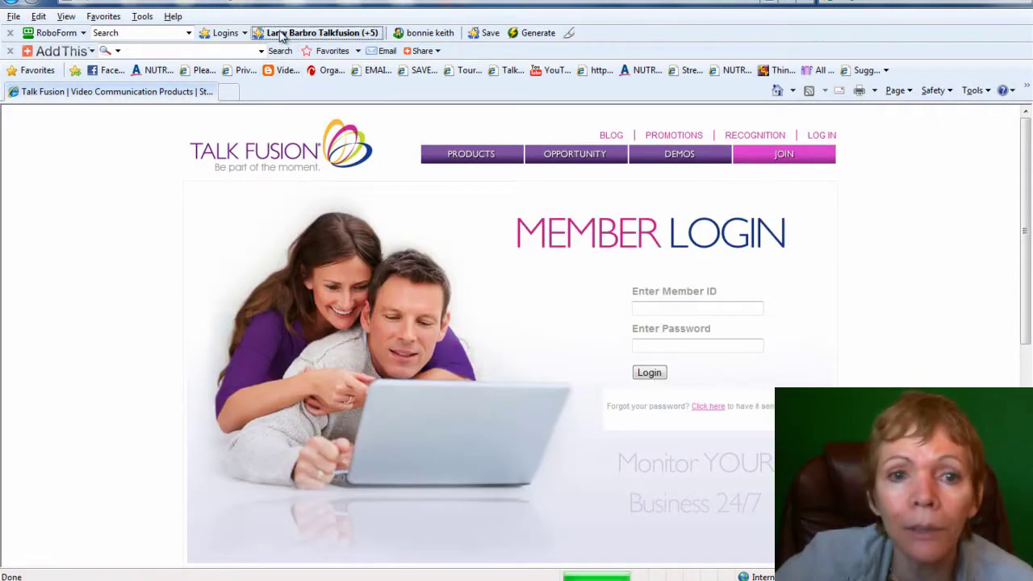
pyautogui.click(284, 32)
pyautogui.click(263, 114)
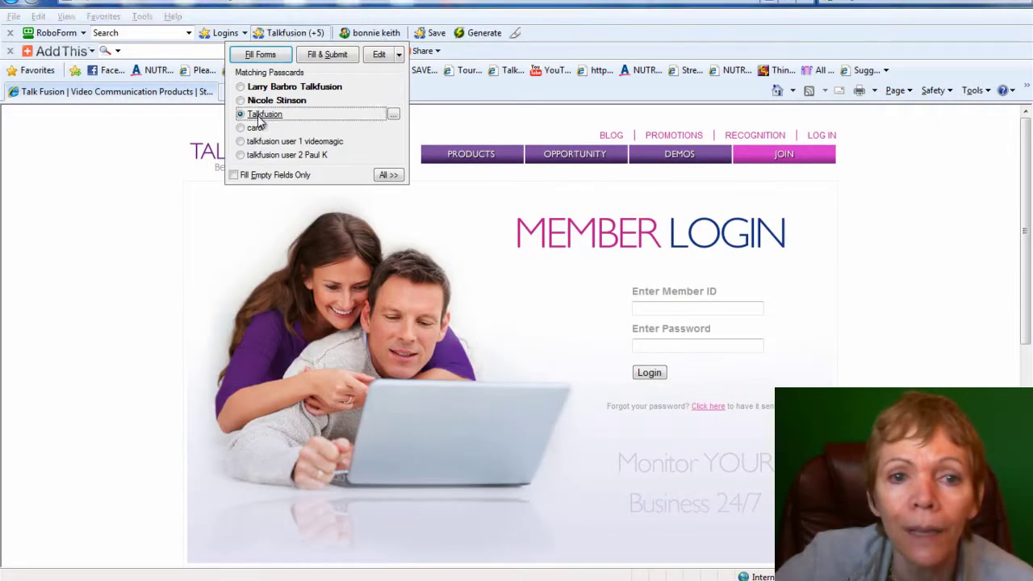
pyautogui.click(655, 376)
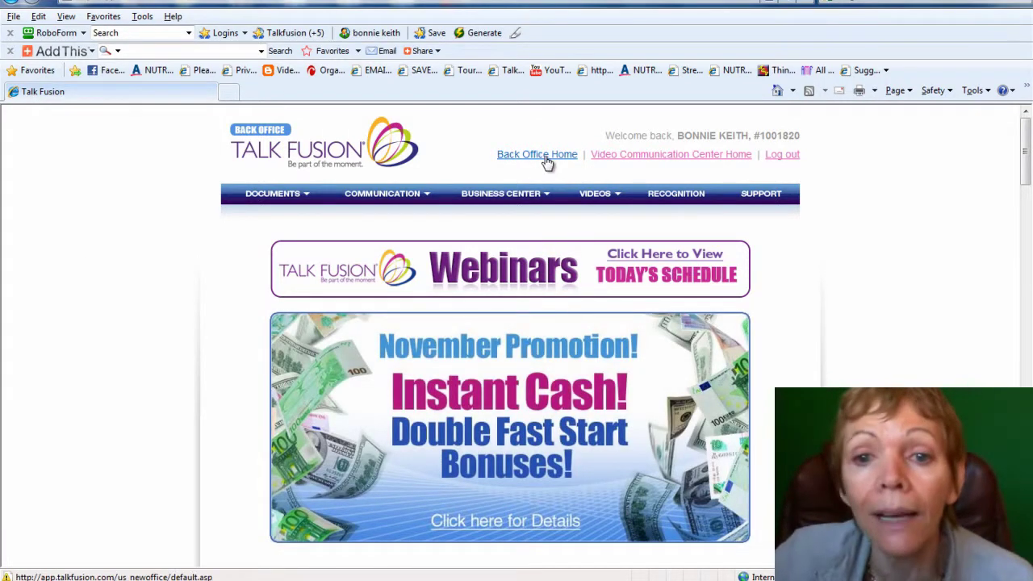
pyautogui.click(613, 155)
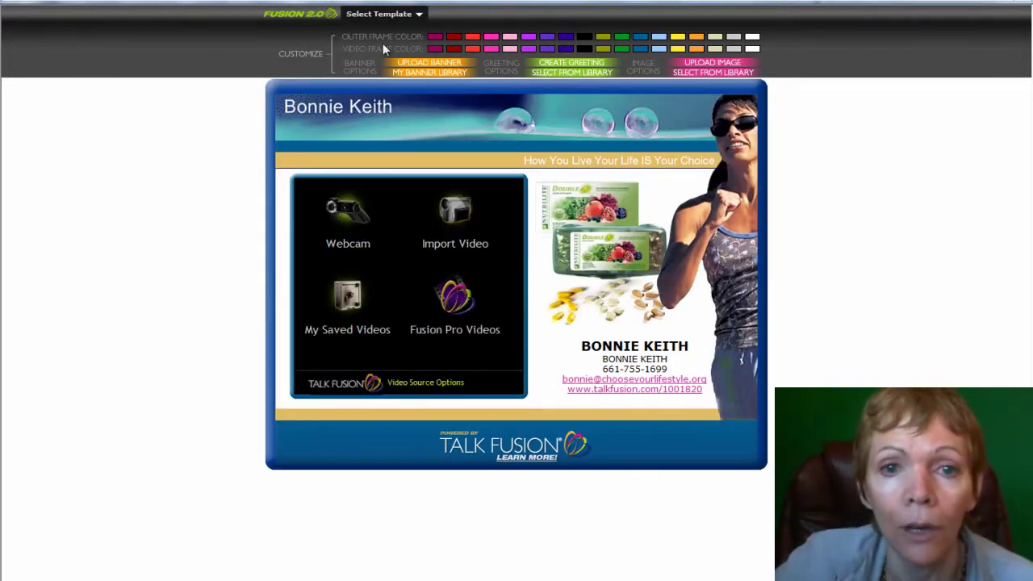
# Step: In the loaded Fusion 2.0 editor, open the template category list
pyautogui.click(419, 14)
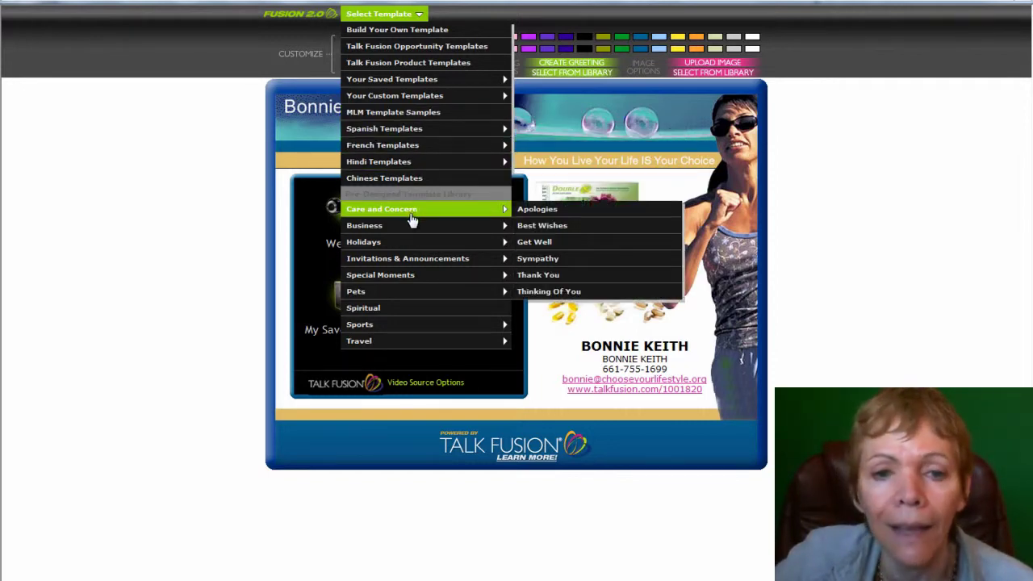
pyautogui.moveTo(364, 226)
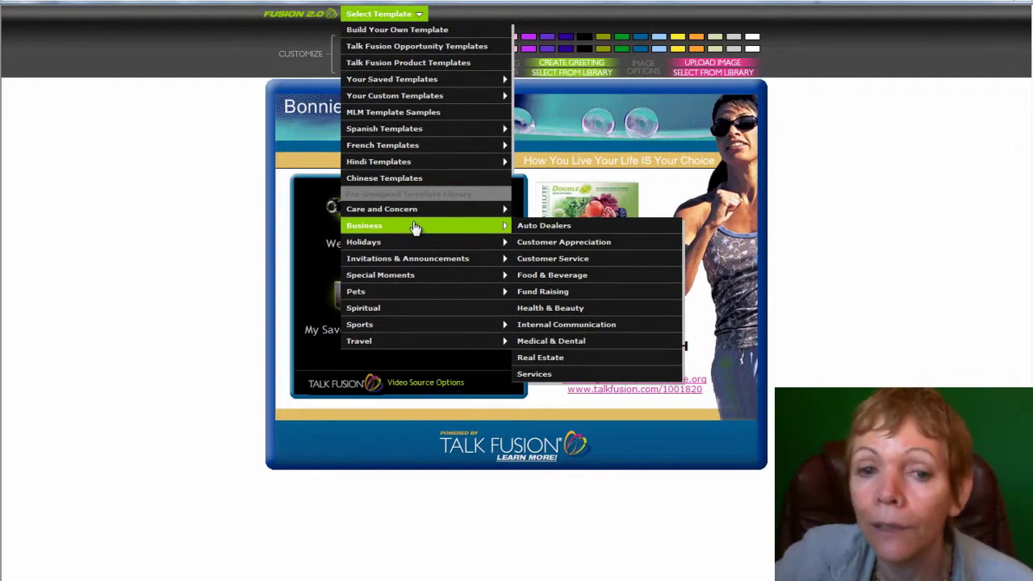
pyautogui.moveTo(380, 242)
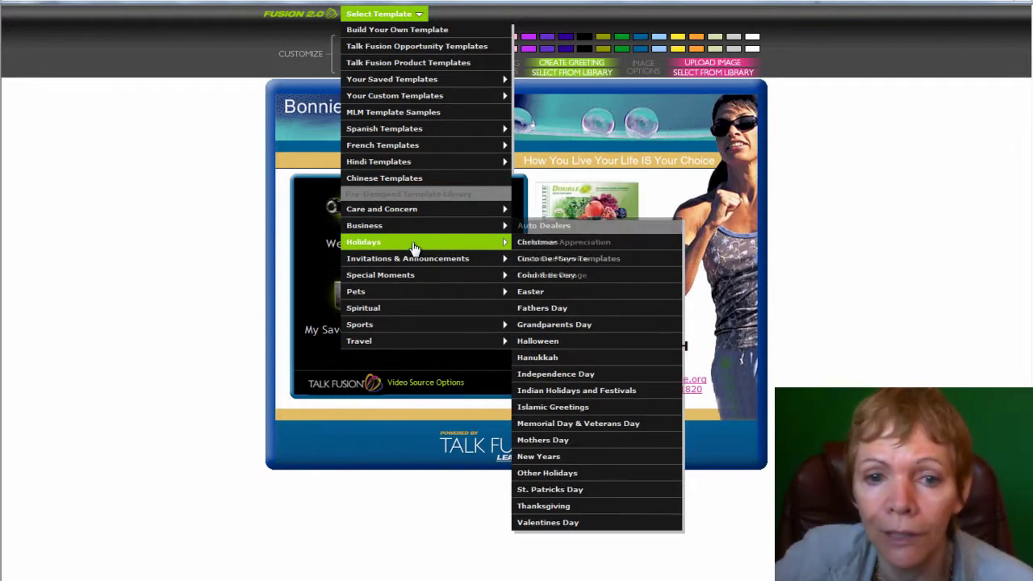
# Step: Apply the red Christmas 'Best Wishes for Happy Holidays' template
pyautogui.click(536, 242)
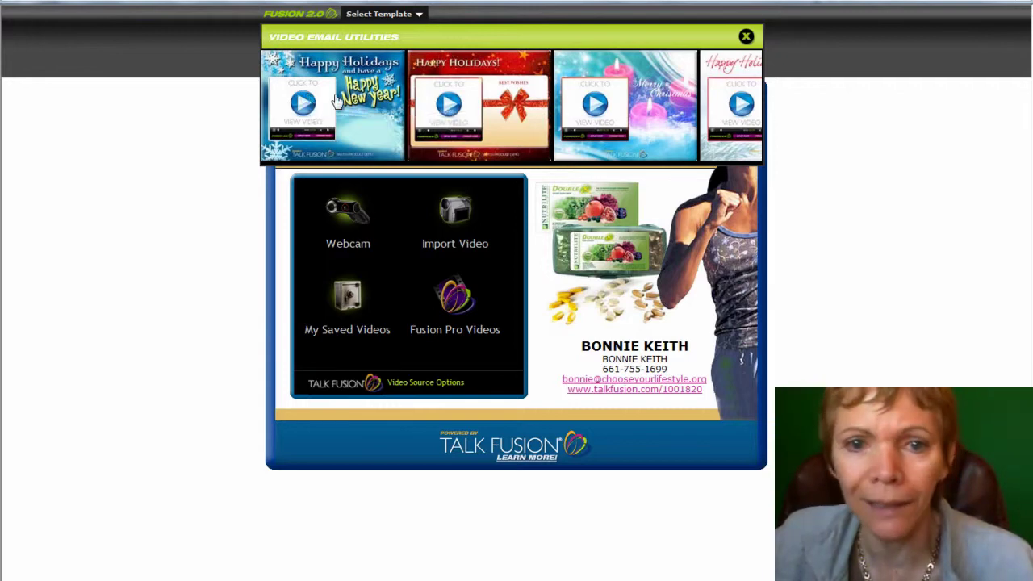
pyautogui.click(448, 106)
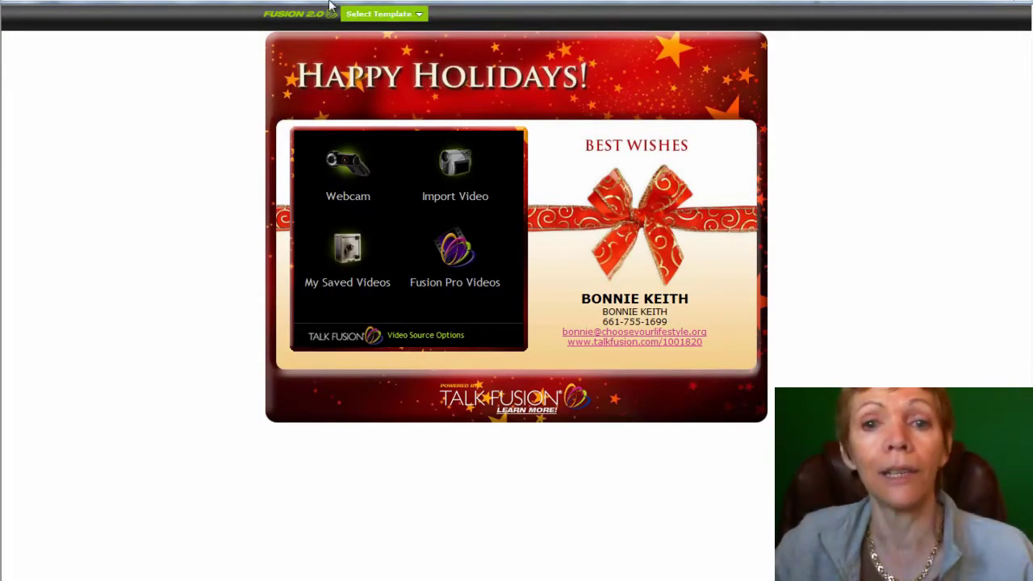
pyautogui.moveTo(383, 14)
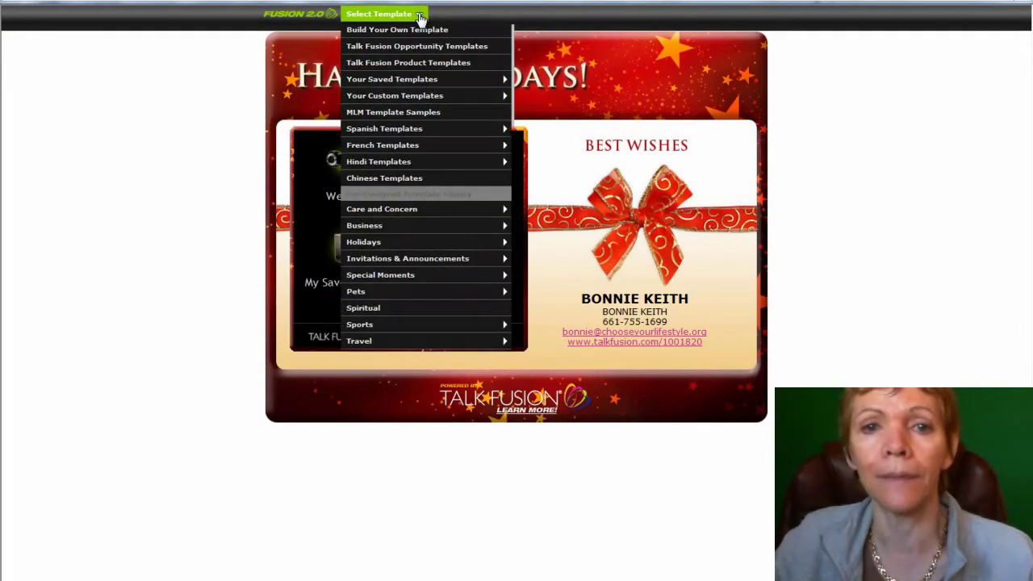
pyautogui.moveTo(378, 161)
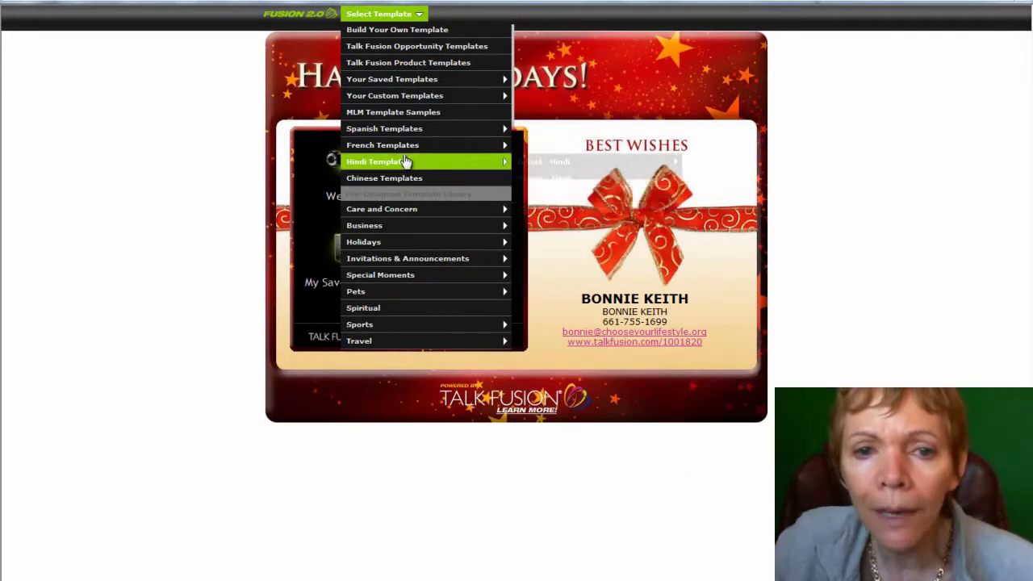
# Step: Apply the SendOutCards template from MLM Template Samples to the email
pyautogui.click(406, 113)
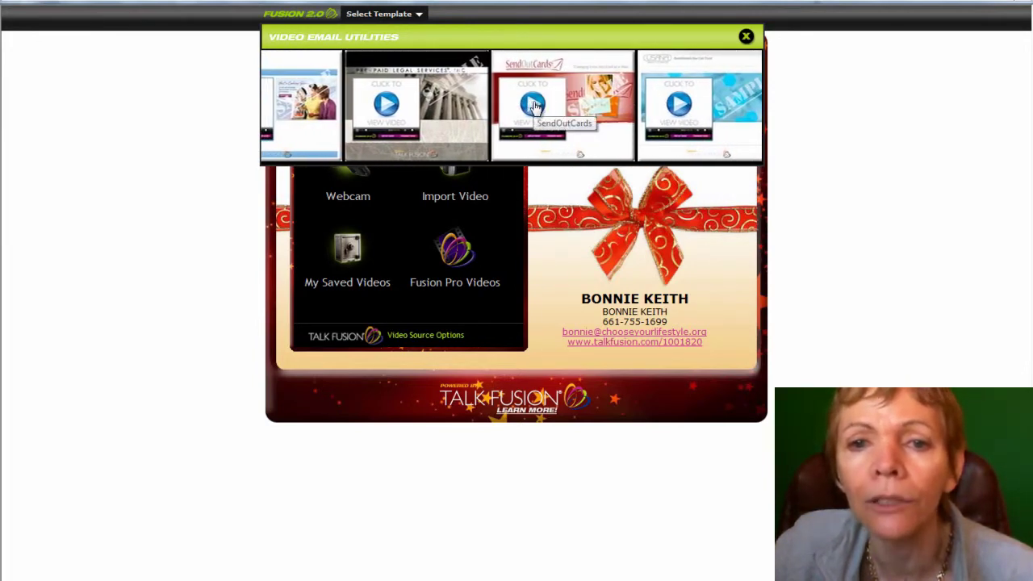
pyautogui.click(534, 105)
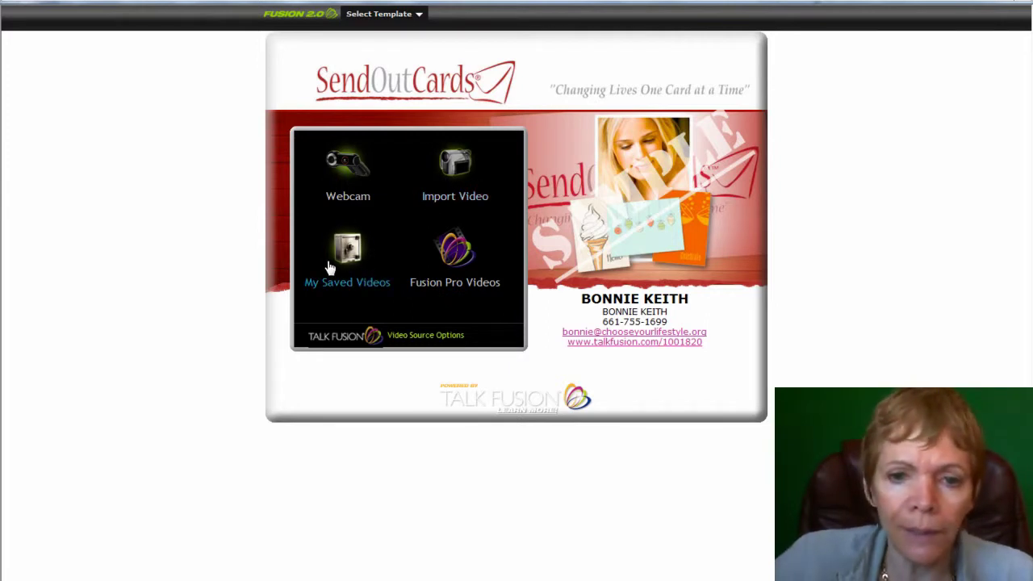
pyautogui.click(451, 255)
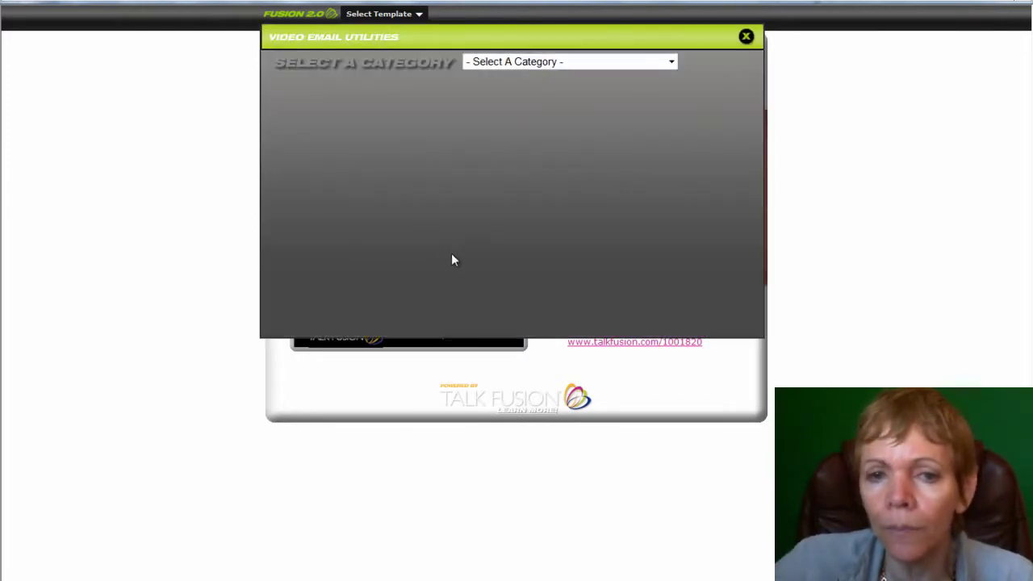
# Step: Add the Retail and Services 'Dealership - Thank You for Visiting' Fusion Pro video, then proceed to sending
pyautogui.click(672, 63)
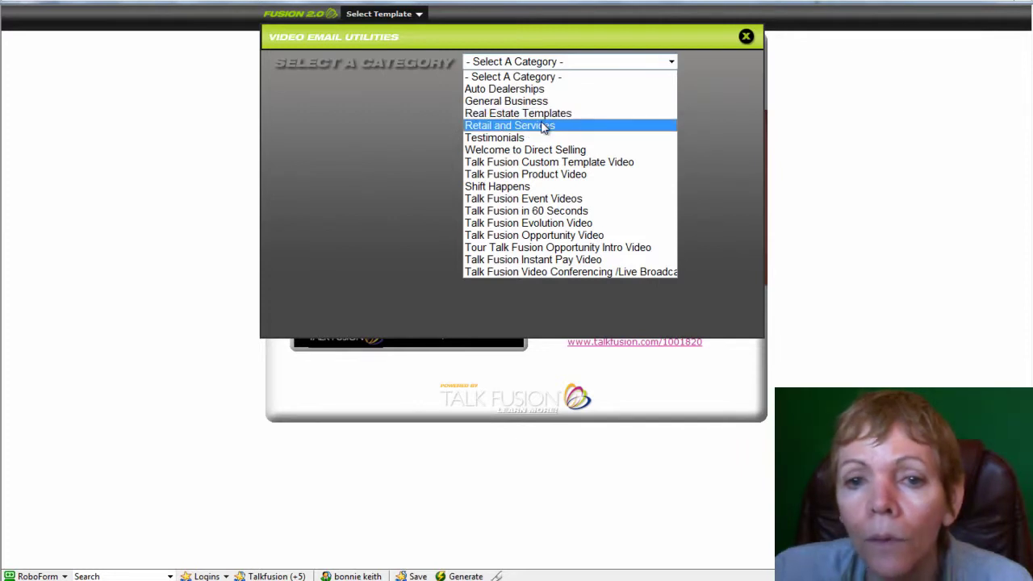
pyautogui.click(544, 127)
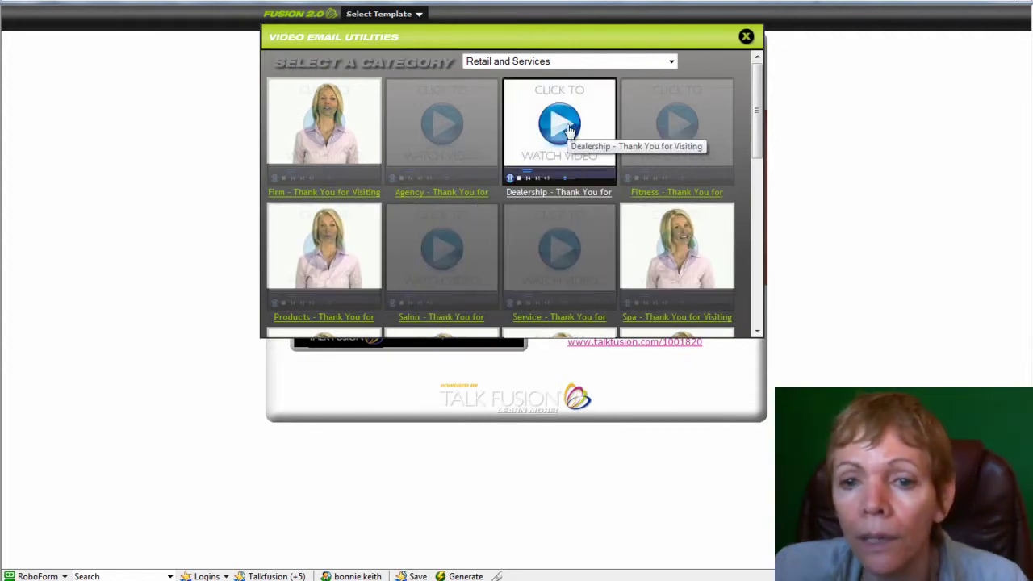
pyautogui.click(568, 128)
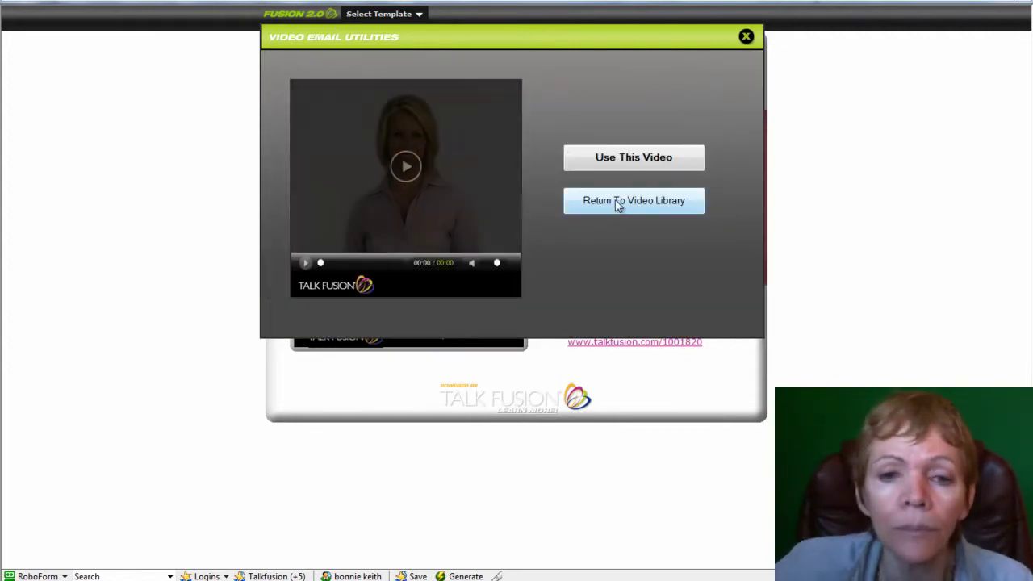
pyautogui.click(406, 169)
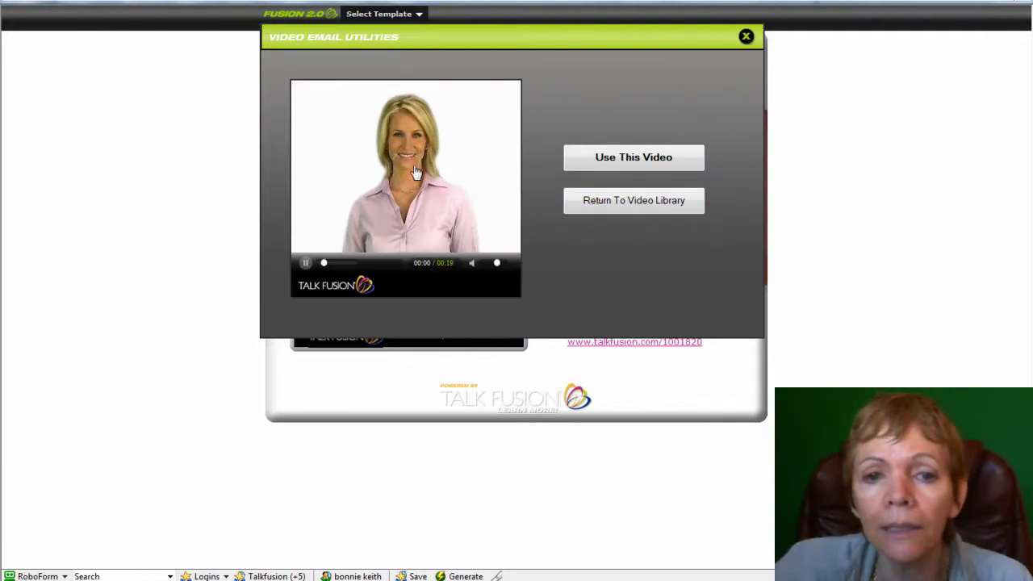
pyautogui.click(306, 264)
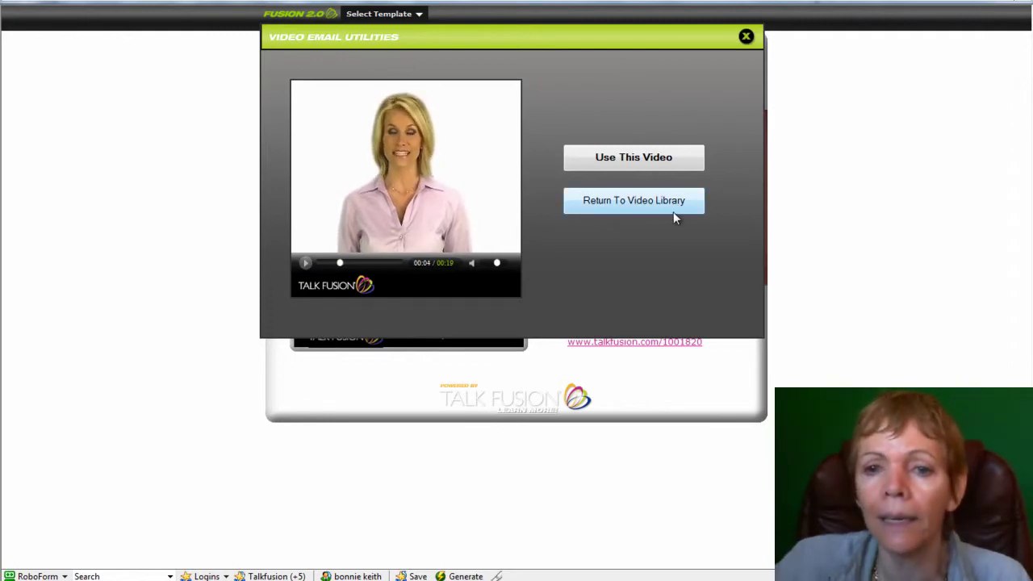
pyautogui.click(633, 158)
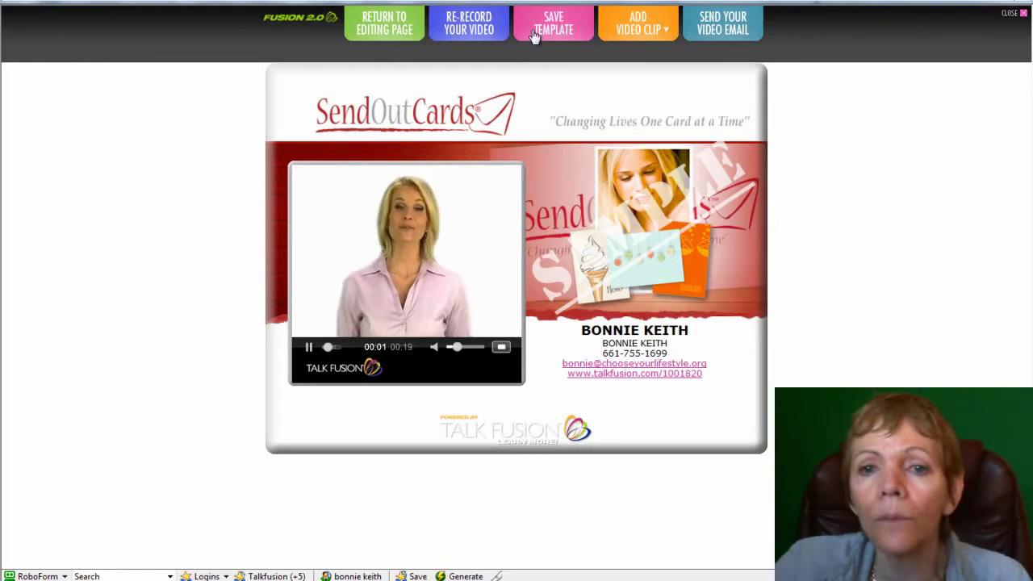
pyautogui.click(308, 347)
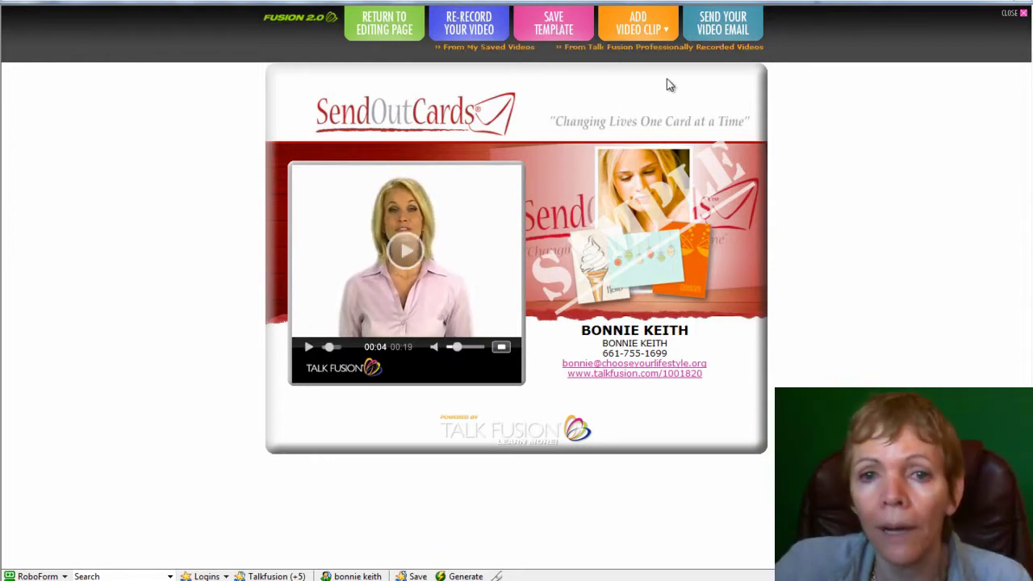
pyautogui.click(708, 31)
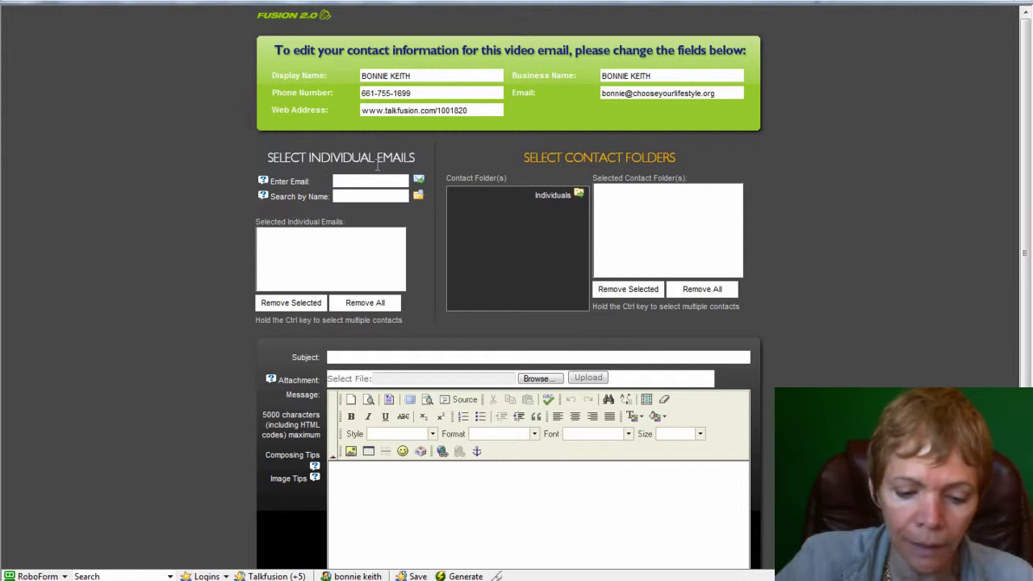
# Step: Add the recipient's e-mail address to the selected individual emails
pyautogui.write('n')
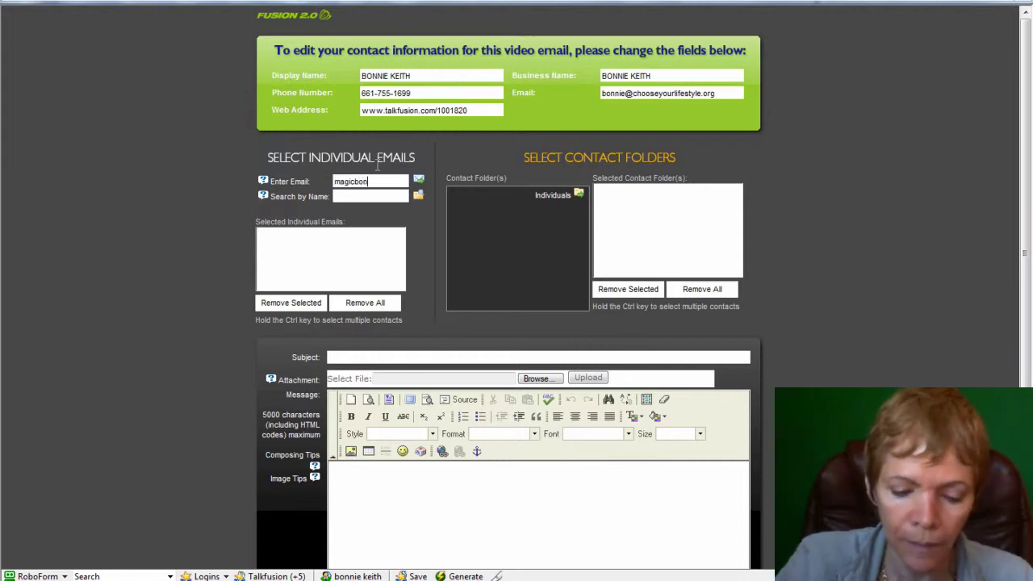
pyautogui.write('@gmail.com')
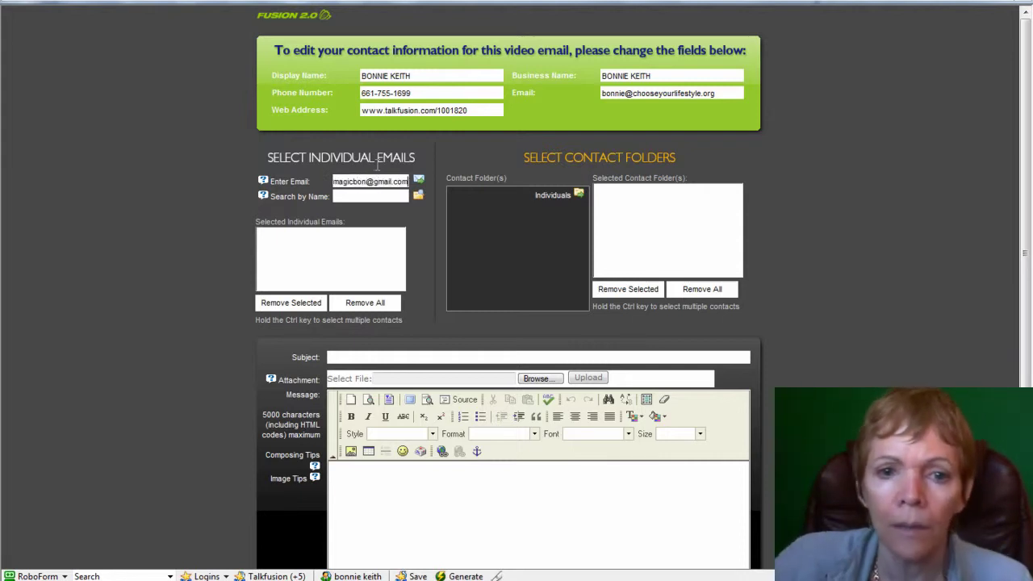
pyautogui.click(418, 182)
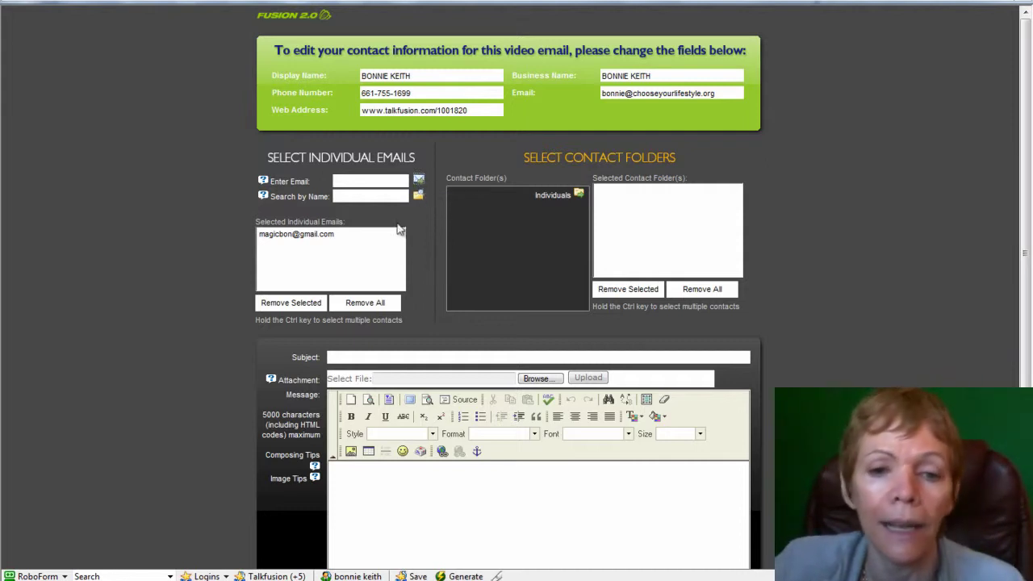
# Step: Enter 'Video' as the email subject and scroll down to the send buttons
pyautogui.click(388, 355)
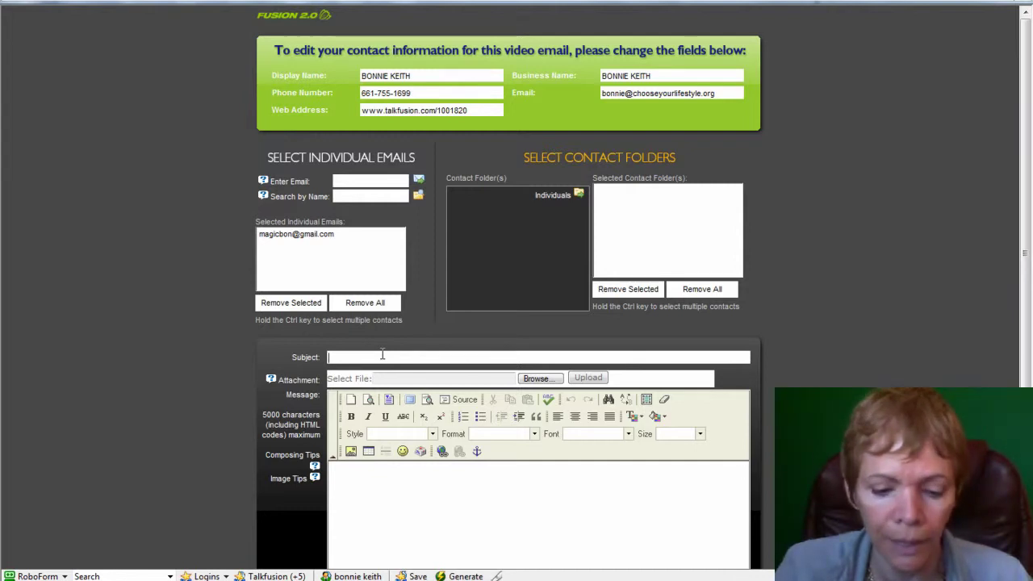
pyautogui.write('Vid')
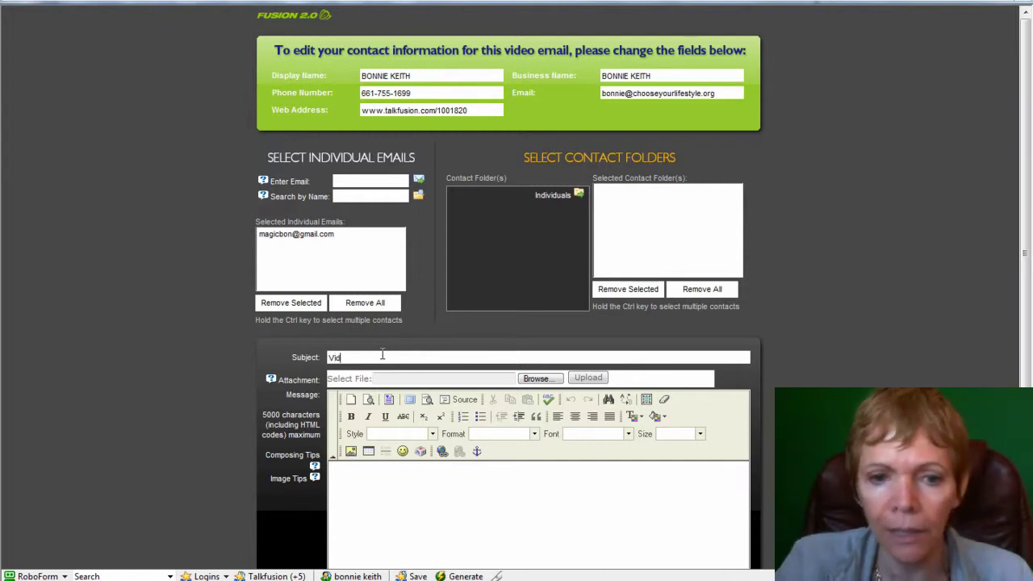
pyautogui.write('eo')
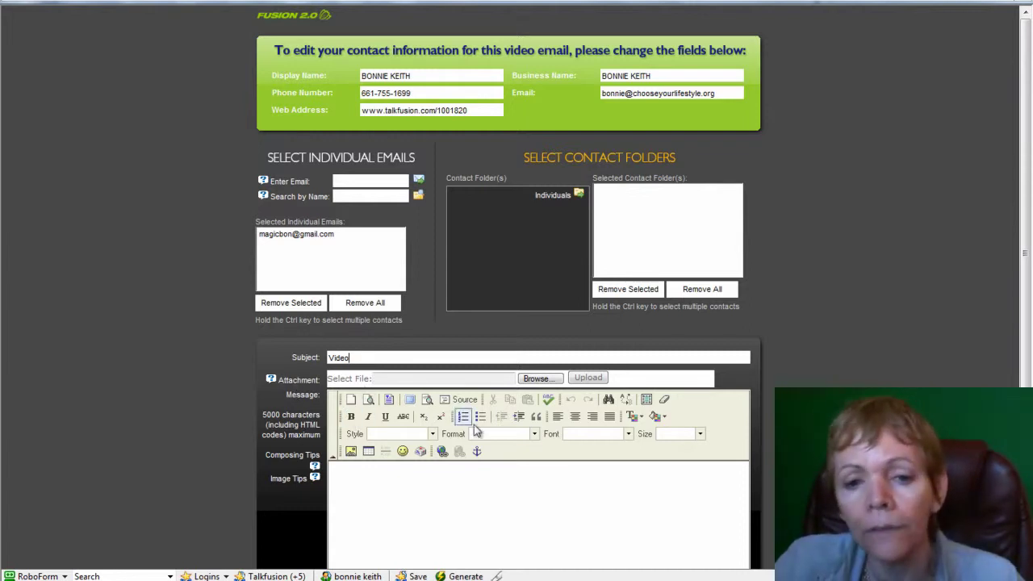
pyautogui.scroll(-2, 516, 323)
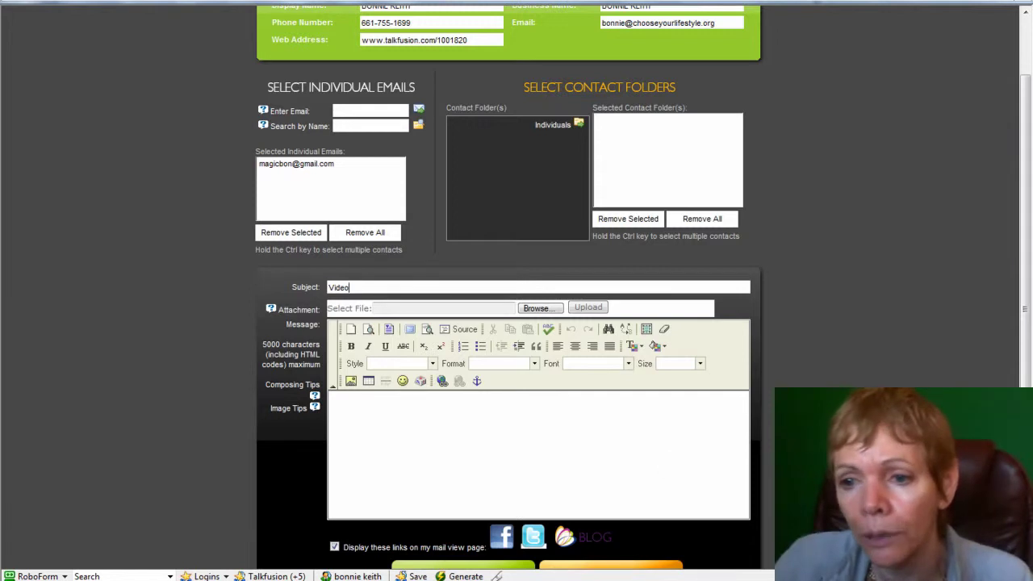
pyautogui.scroll(-1, 1021, 316)
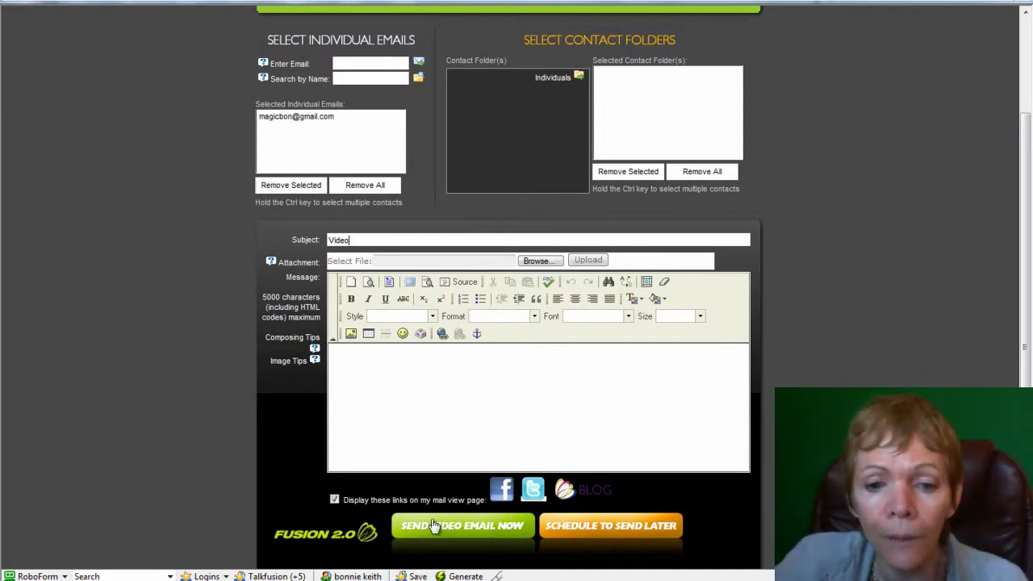
# Step: Send the video email immediately with Send Video Email Now
pyautogui.click(468, 529)
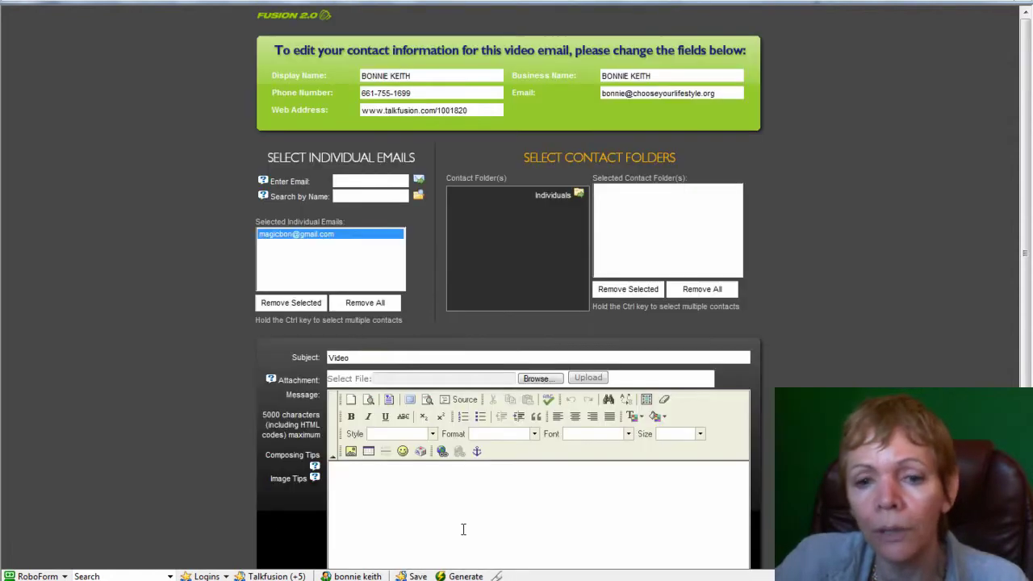